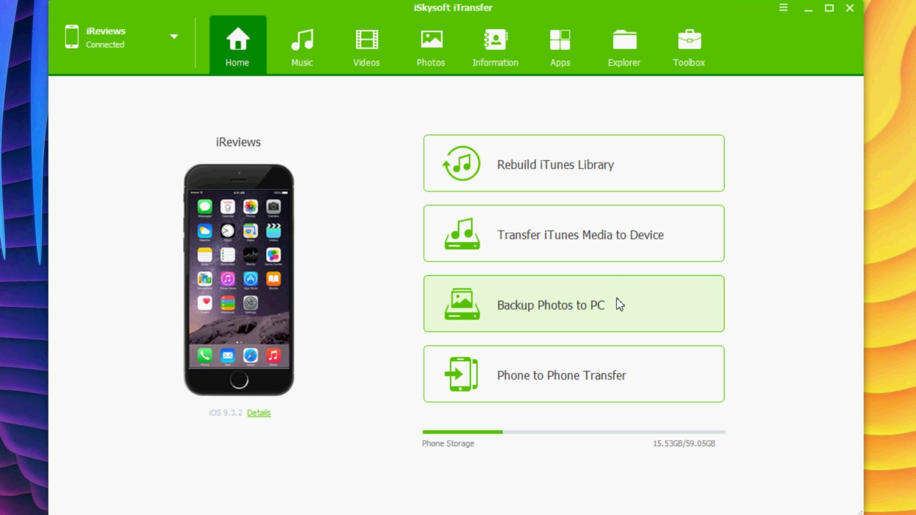
- Start Phone Transfer, check the target-device list, then close the dialog without transferring
click(637, 374)
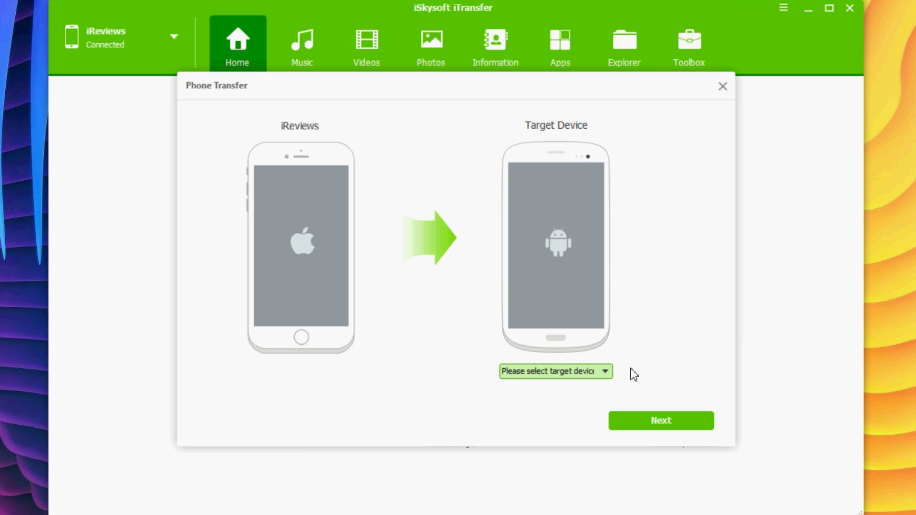
click(594, 372)
click(593, 372)
click(722, 87)
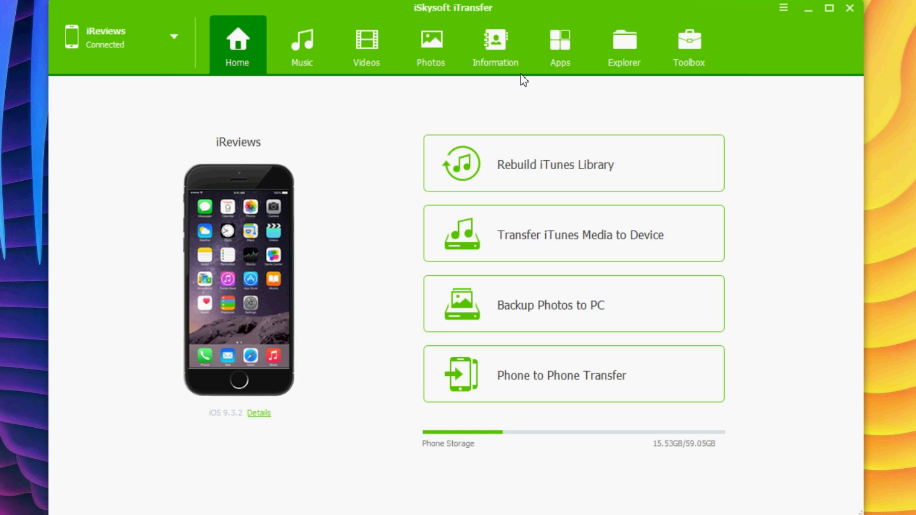
- Import the Dr. Dre song file into the iPhone's Music library via Add File
click(303, 54)
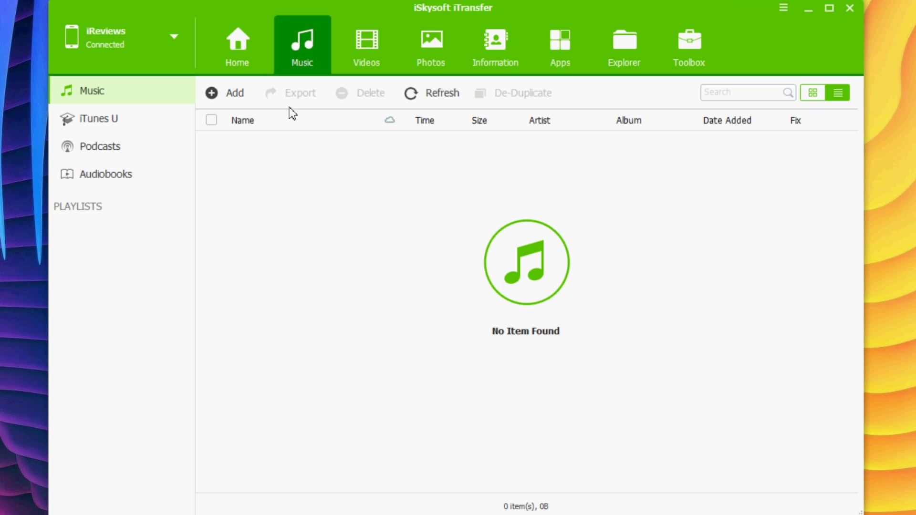
click(235, 95)
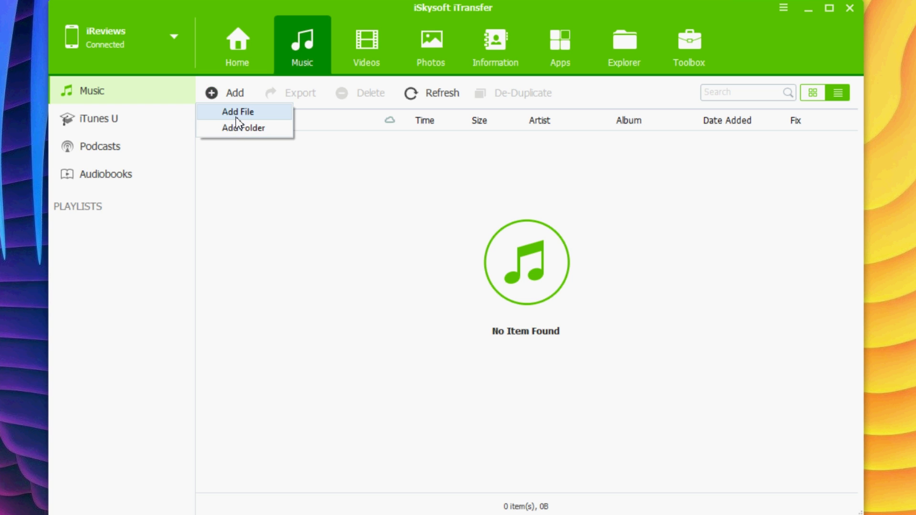
click(236, 117)
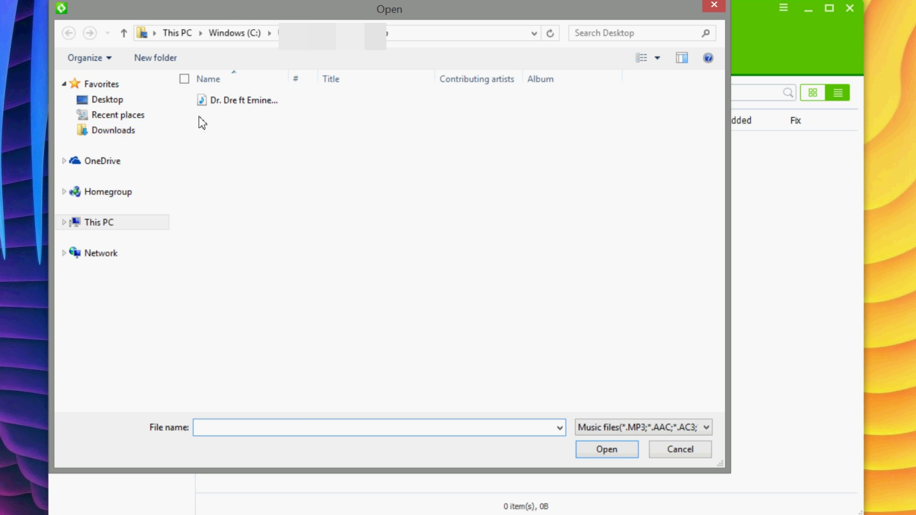
click(240, 102)
double_click(243, 107)
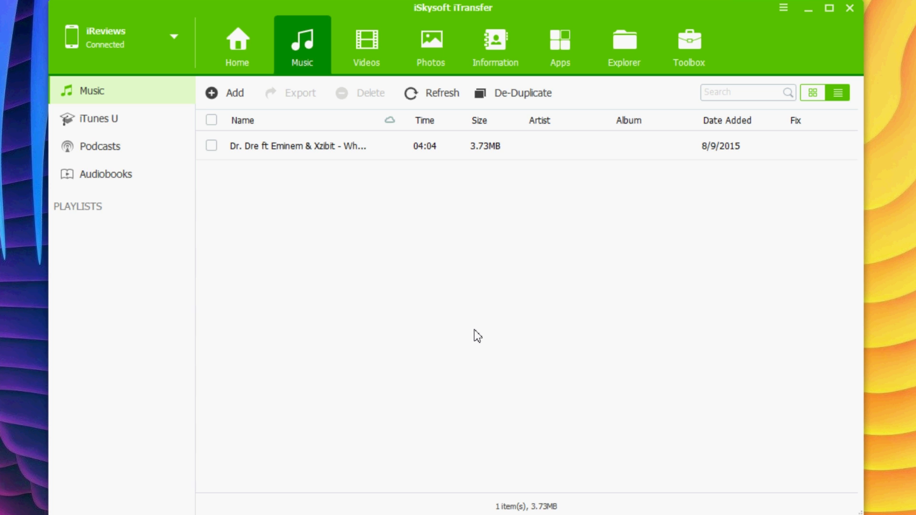
- Delete the Dr. Dre song from the phone, confirming with Yes
click(358, 152)
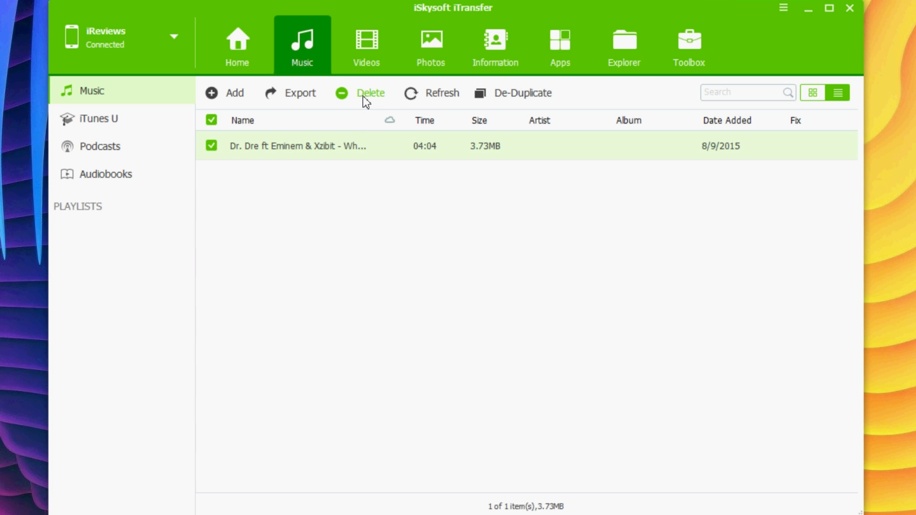
click(364, 99)
click(549, 296)
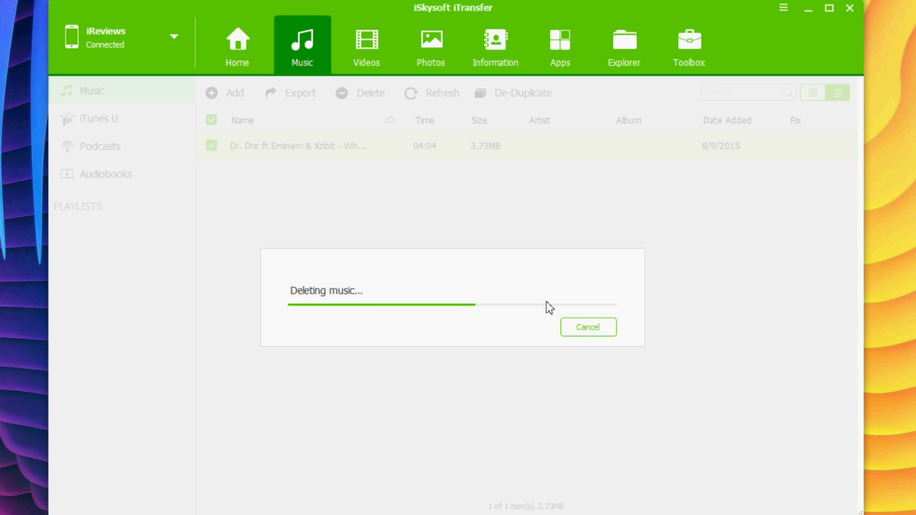
- Show the empty Videos library and reveal the Add File and Add Folder options
click(371, 54)
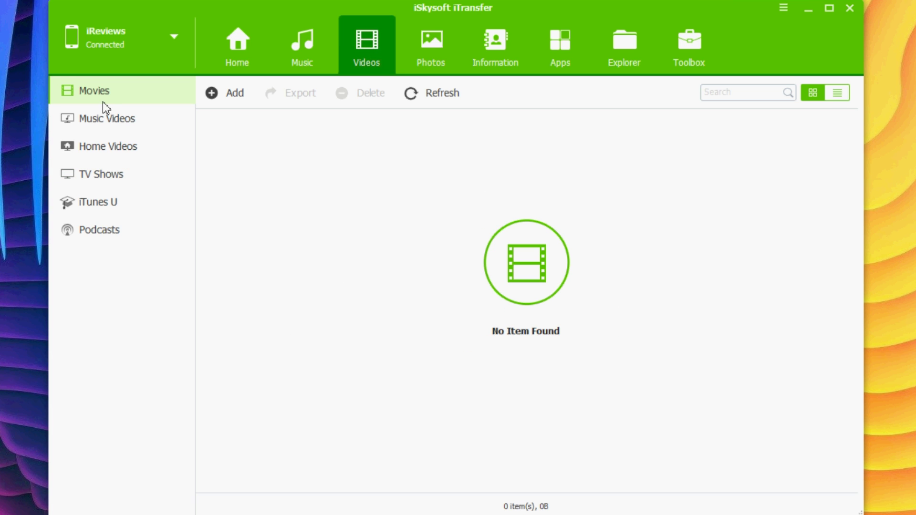
click(221, 95)
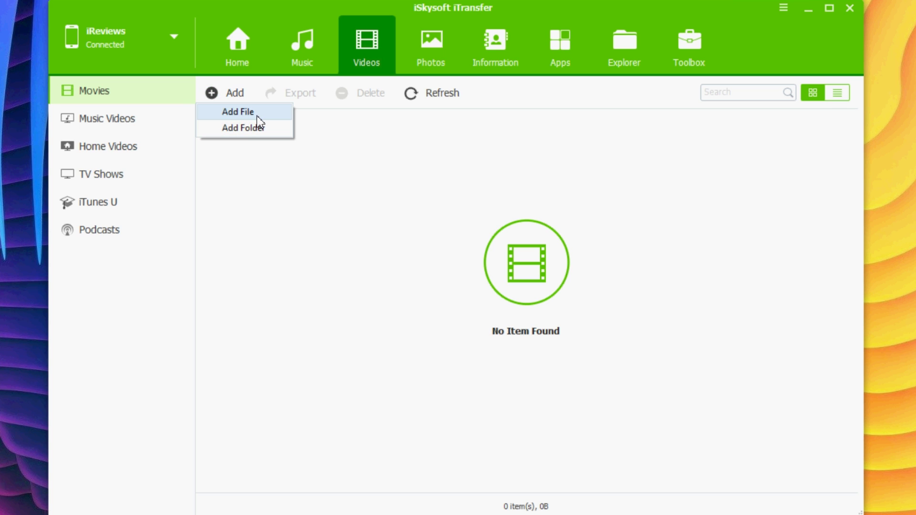
- Browse Photos, check Screenshots, then open the 22-image Zedge album
click(444, 38)
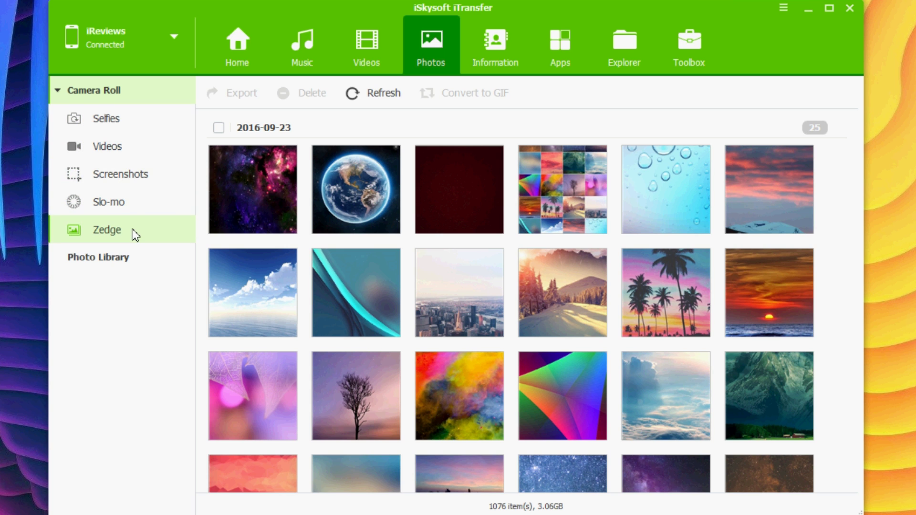
click(123, 172)
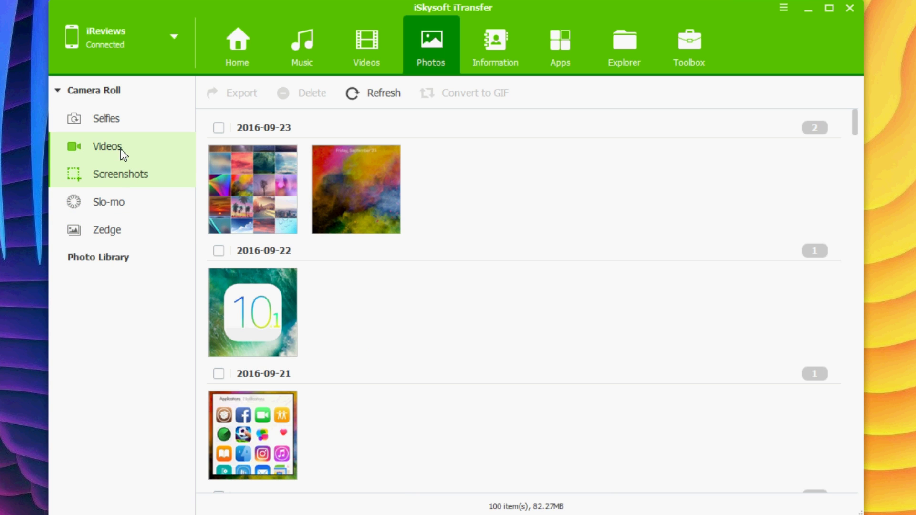
click(118, 230)
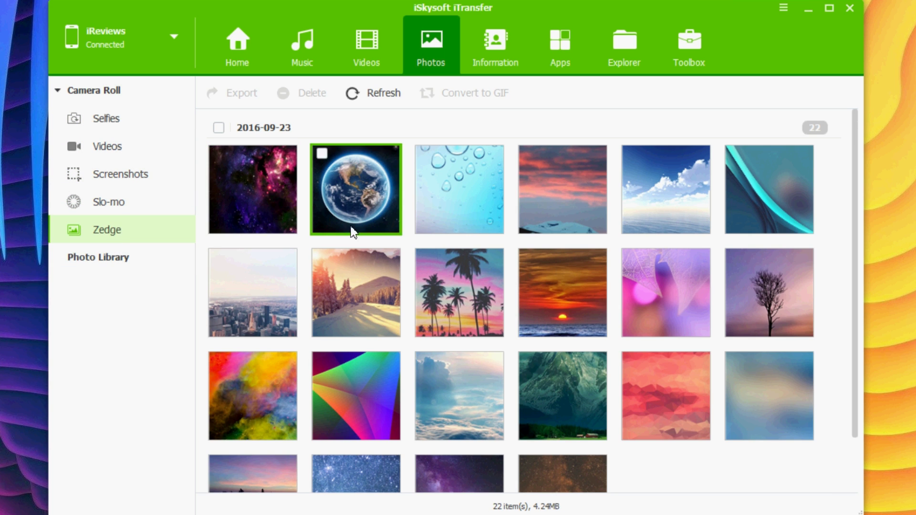
- Open Information to load the phone's 116 contacts
click(500, 45)
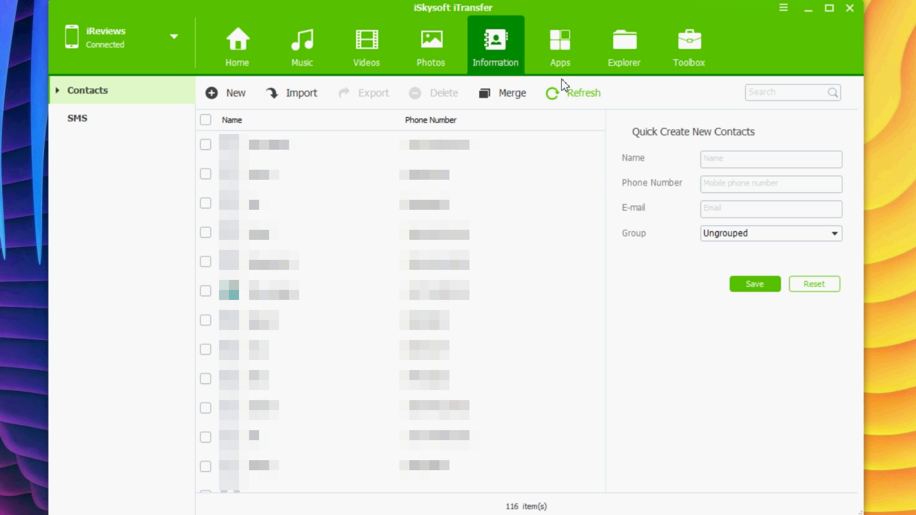
- List the phone's 27 installed apps (2.06 GB), dismissing the Install App dialog
click(556, 42)
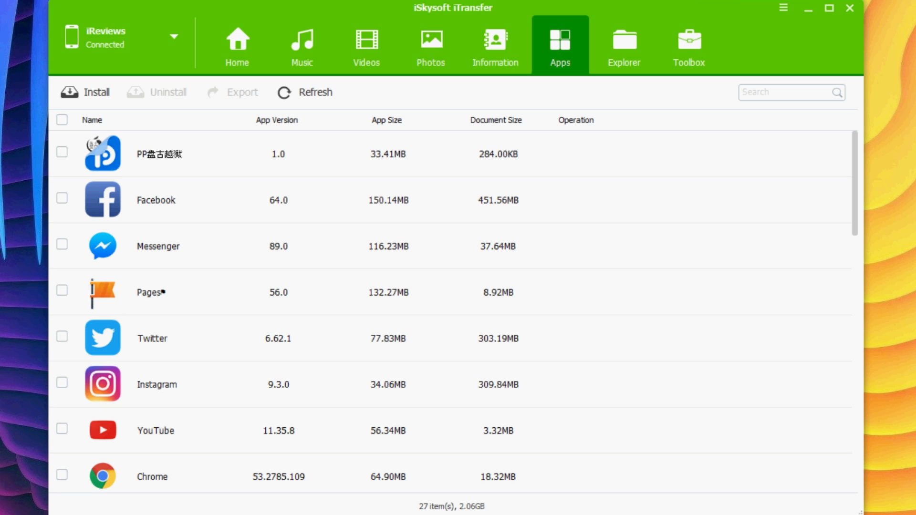
click(93, 93)
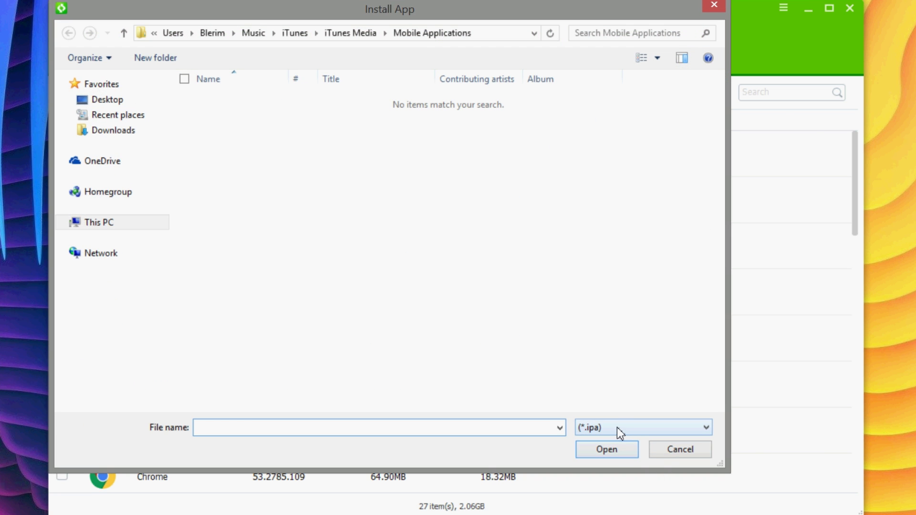
click(716, 5)
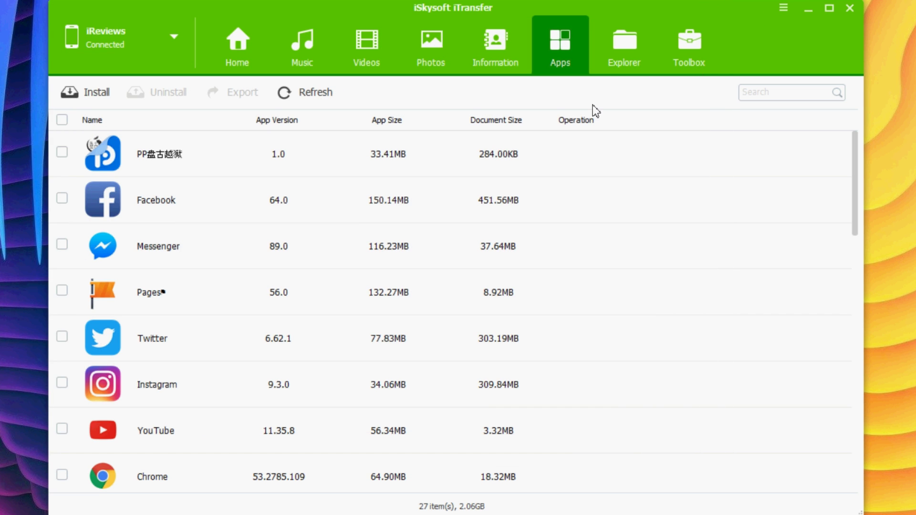
- Glance at the Explorer folders, then switch to the Toolbox with Phone Transfer and GIF Maker
click(637, 37)
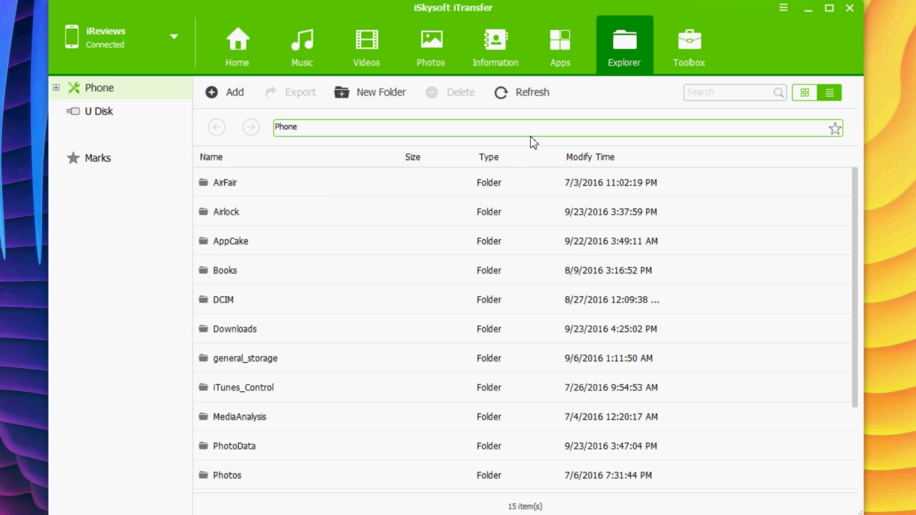
click(687, 61)
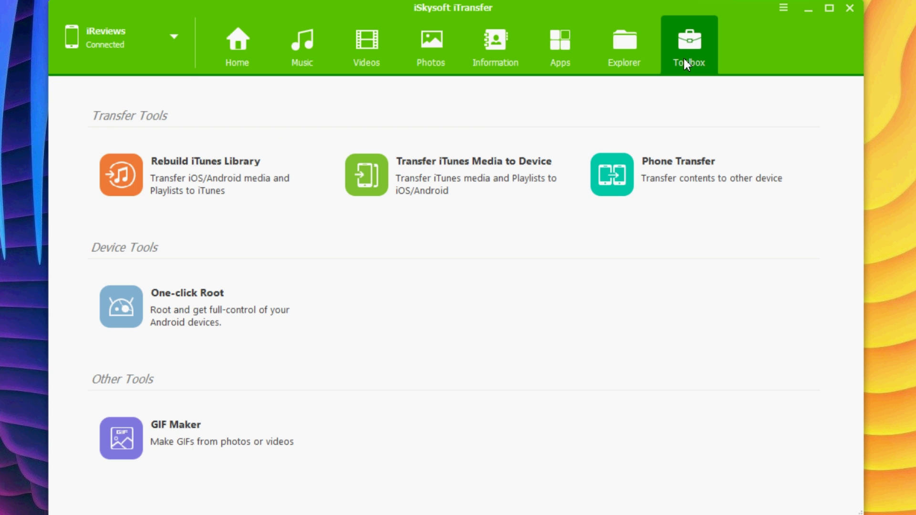